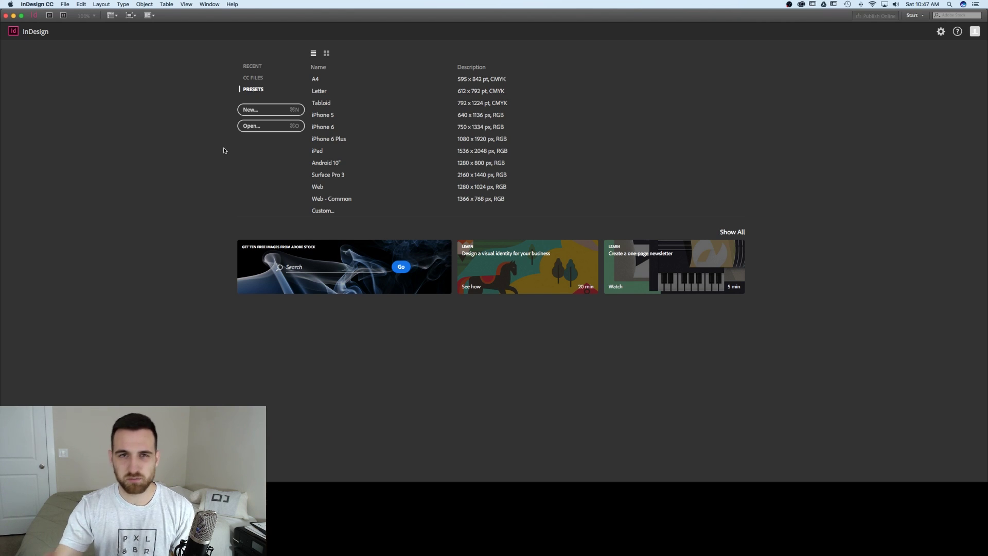
Open the New Document settings and move them aside so the live page preview shows
{"action": "left_click", "coordinate": [245, 112]}
{"action": "left_click_drag", "start_coordinate": [219, 125], "coordinate": [841, 117]}
{"action": "left_click", "coordinate": [751, 287]}
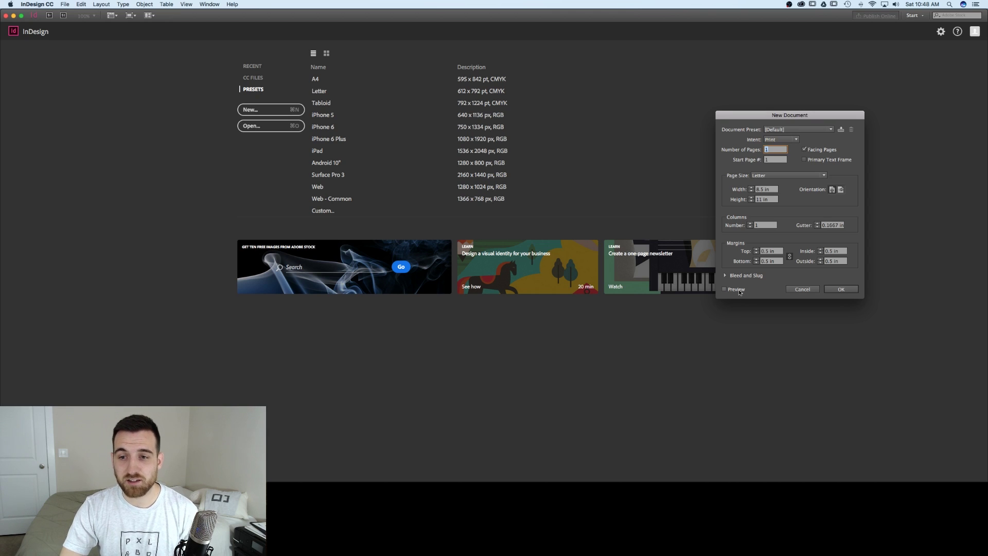
{"action": "left_click", "coordinate": [737, 290]}
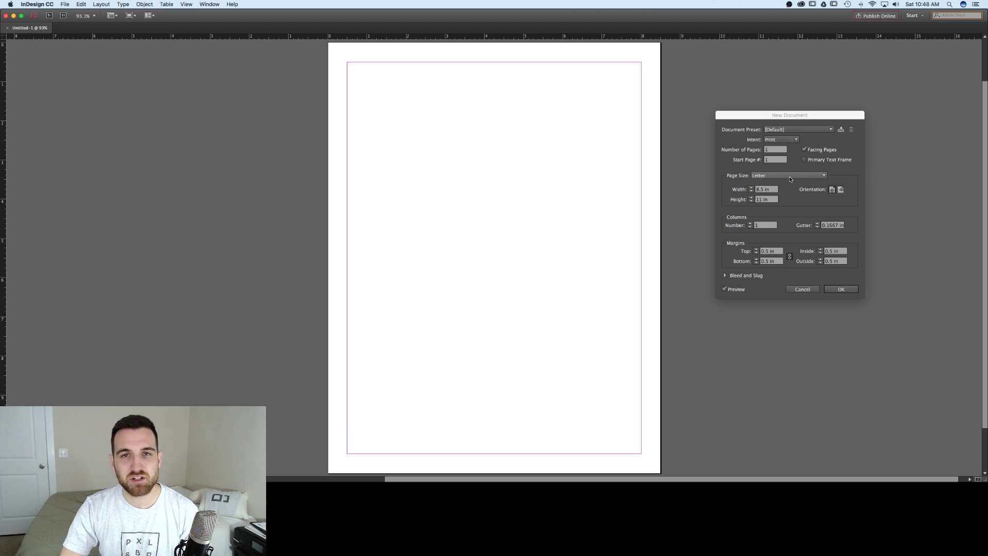
Make the Letter page landscape with 3 columns and a 0.5 in gutter, then create it
{"action": "left_click", "coordinate": [840, 191]}
{"action": "left_click", "coordinate": [765, 226]}
{"action": "left_click_drag", "start_coordinate": [766, 226], "coordinate": [750, 227]}
{"action": "type", "text": "3"}
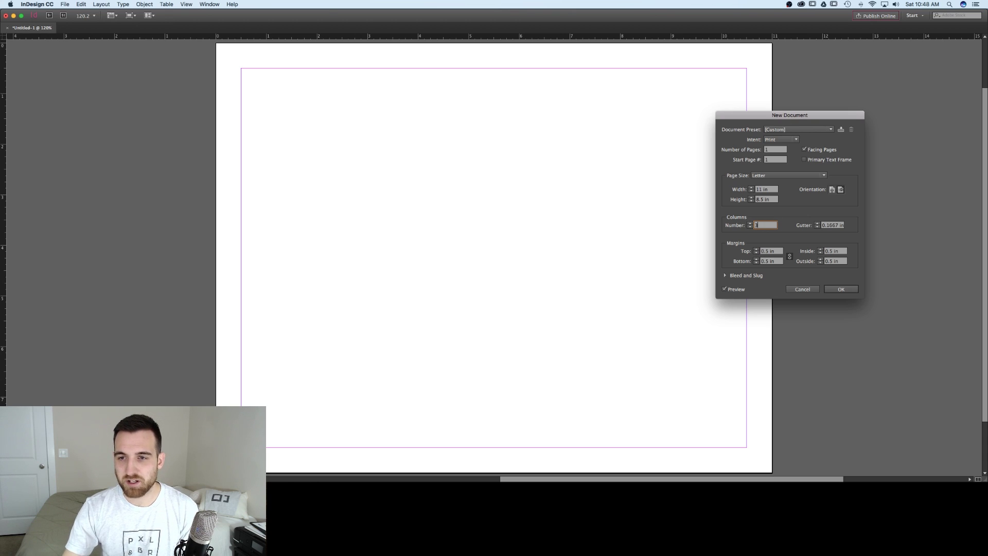
{"action": "double_click", "coordinate": [833, 225]}
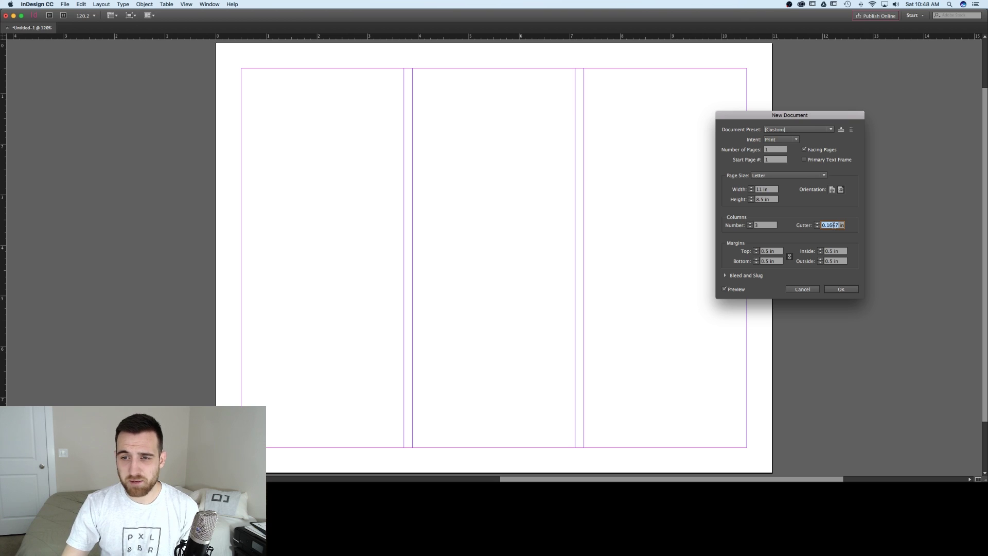
{"action": "type", "text": ".5"}
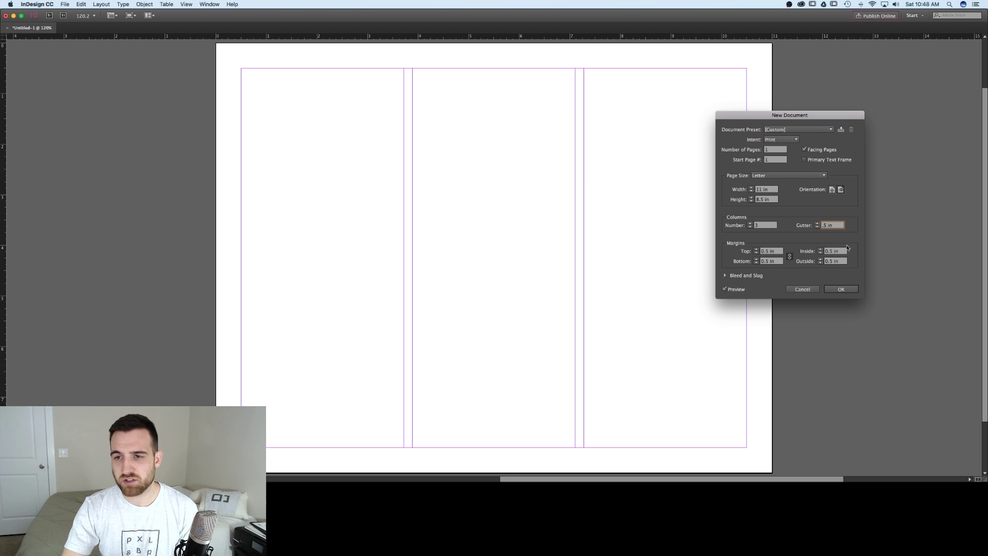
{"action": "left_click", "coordinate": [836, 250]}
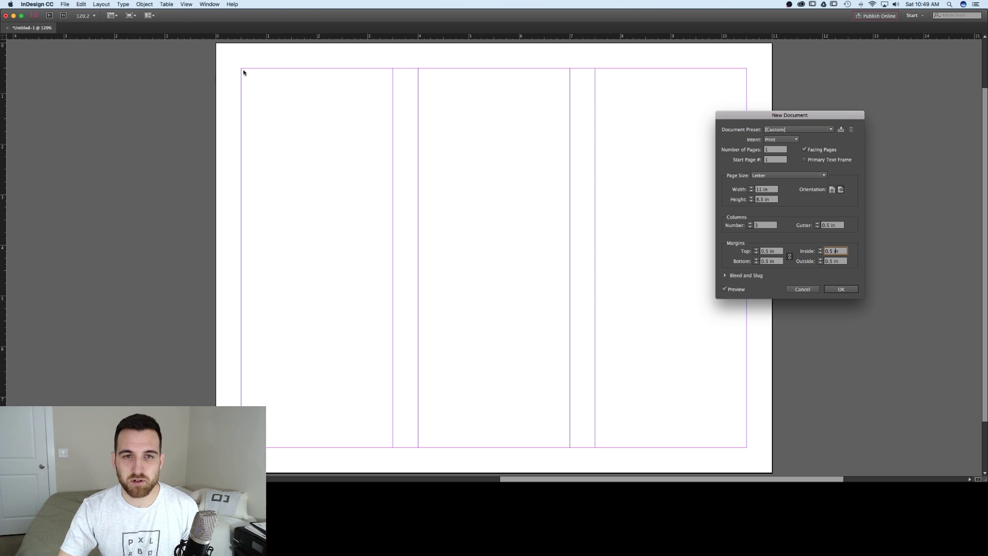
{"action": "left_click", "coordinate": [840, 288]}
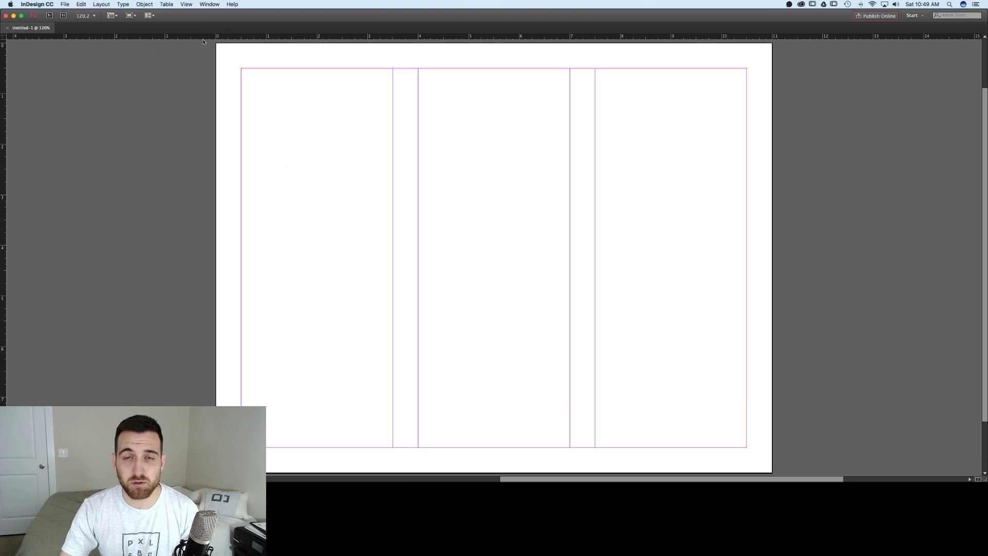
Apply the [Essentials] workspace from Window > Workspace
{"action": "left_click", "coordinate": [210, 6]}
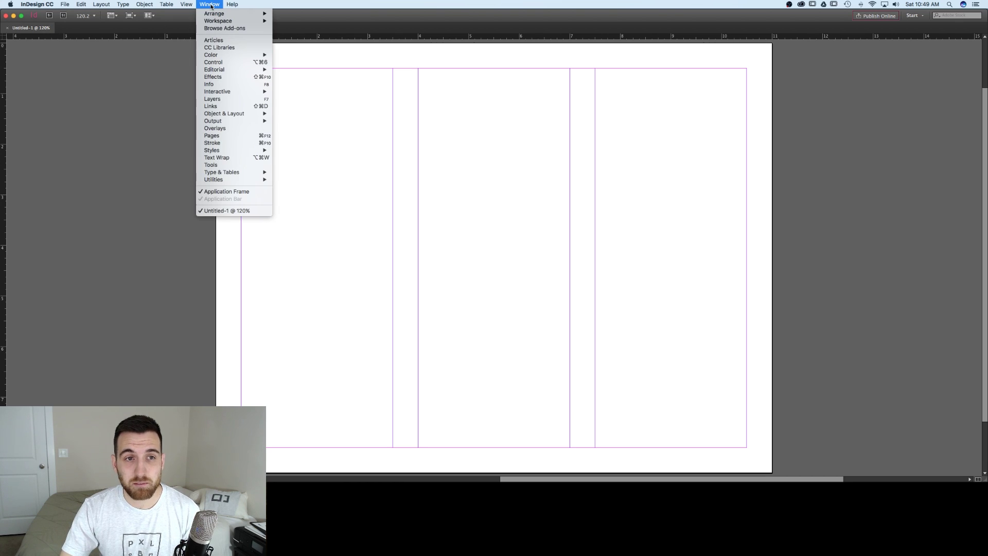
{"action": "mouse_move", "coordinate": [212, 15]}
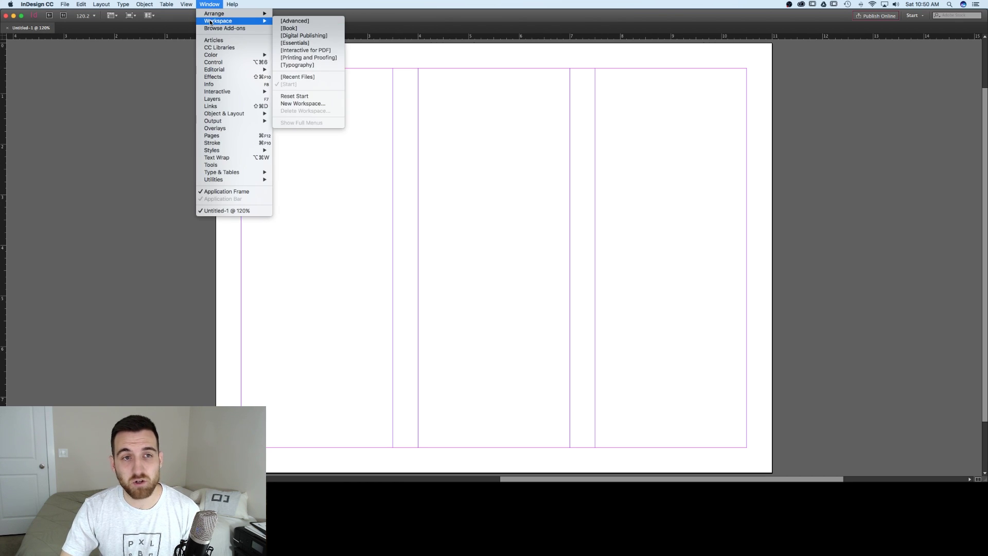
{"action": "left_click", "coordinate": [293, 44]}
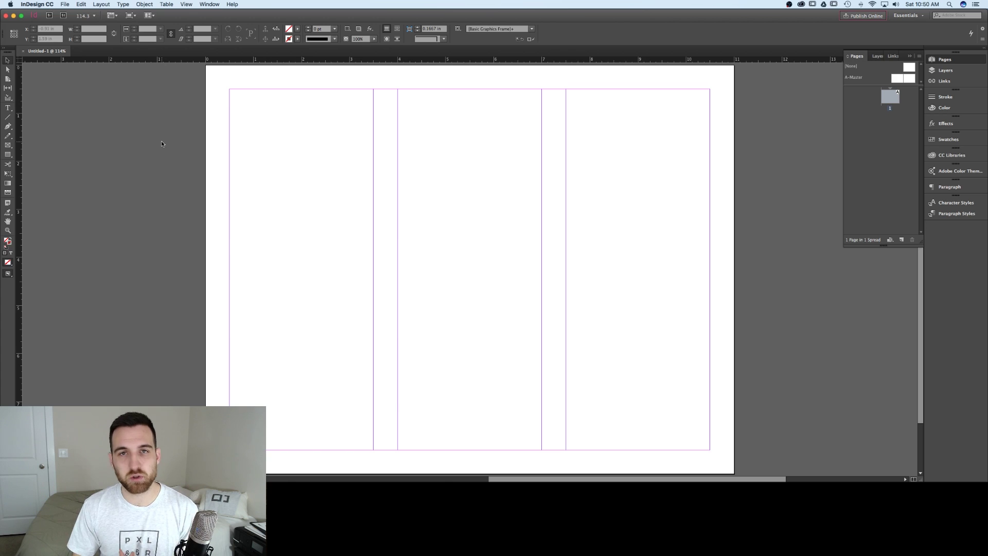
Draw a text frame in the left column, test it with 'We can write anything in here', then delete that text
{"action": "left_click", "coordinate": [8, 108]}
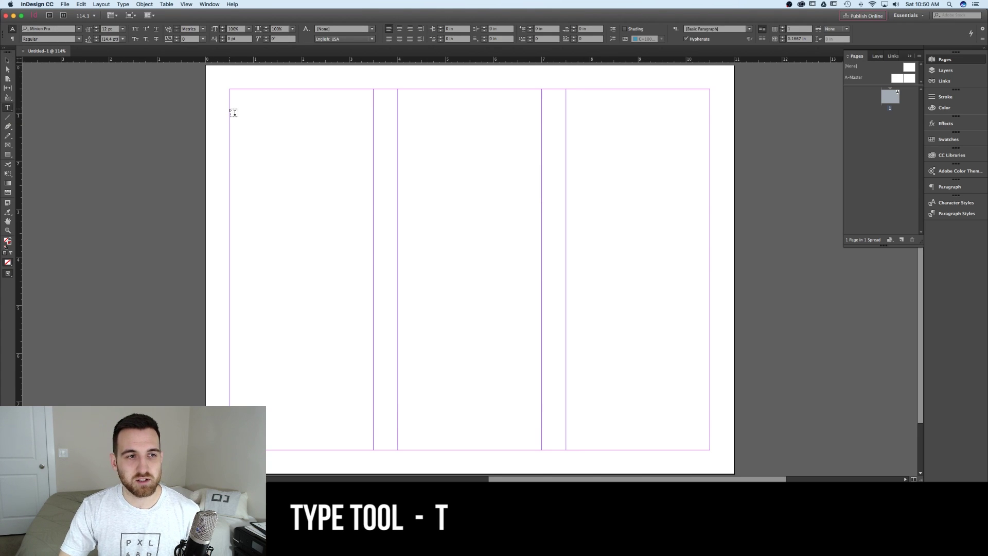
{"action": "left_click_drag", "start_coordinate": [229, 146], "coordinate": [373, 323]}
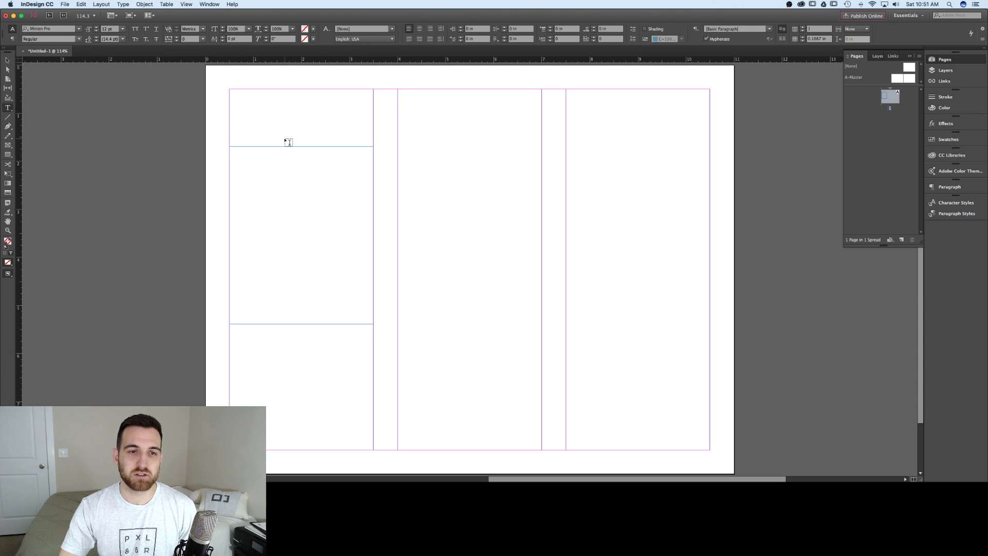
{"action": "type", "text": "We can write anyt"}
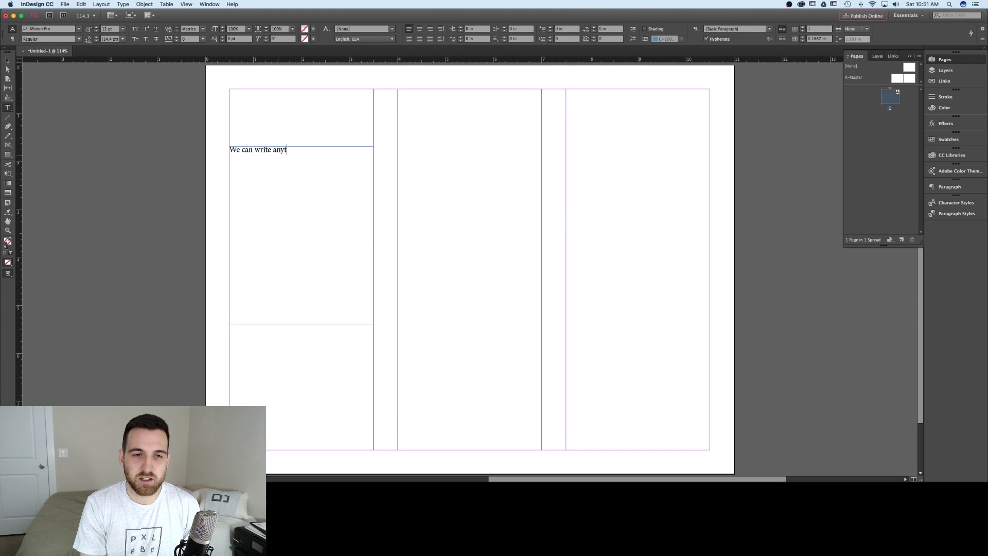
{"action": "type", "text": "hing in here"}
{"action": "left_click_drag", "start_coordinate": [325, 149], "coordinate": [202, 150]}
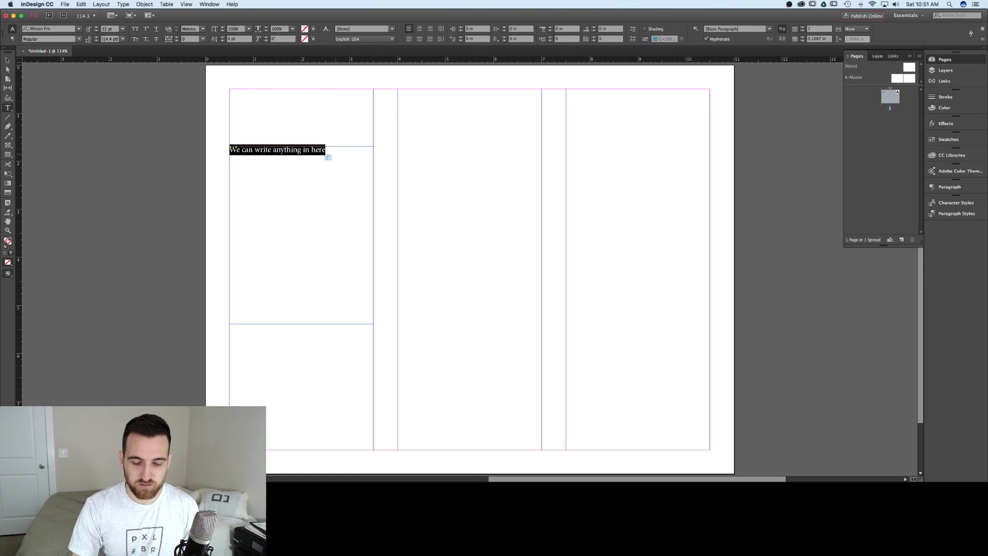
{"action": "key", "text": "BackSpace"}
{"action": "key", "text": "Escape"}
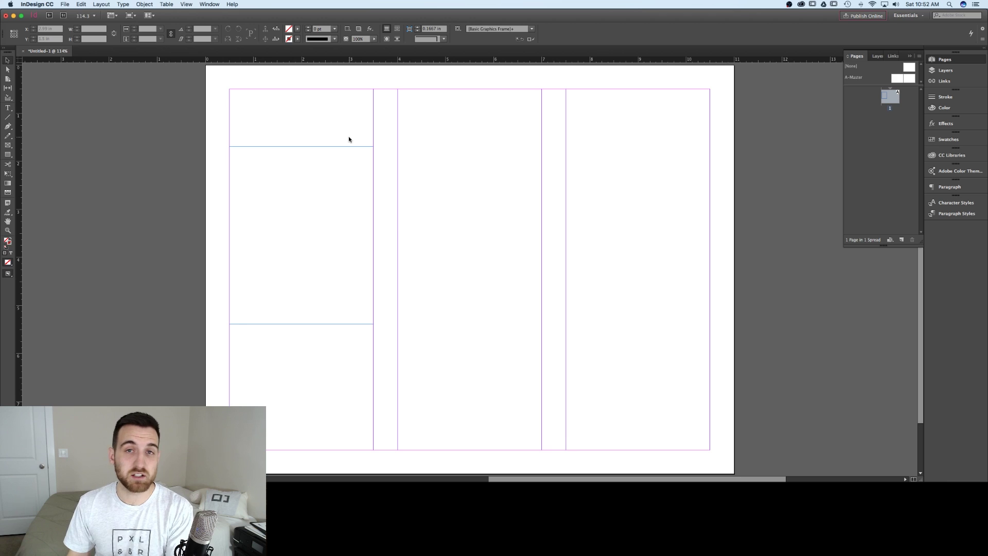
Place the Arrested Development text file into the left-column text frame
{"action": "left_click", "coordinate": [65, 4]}
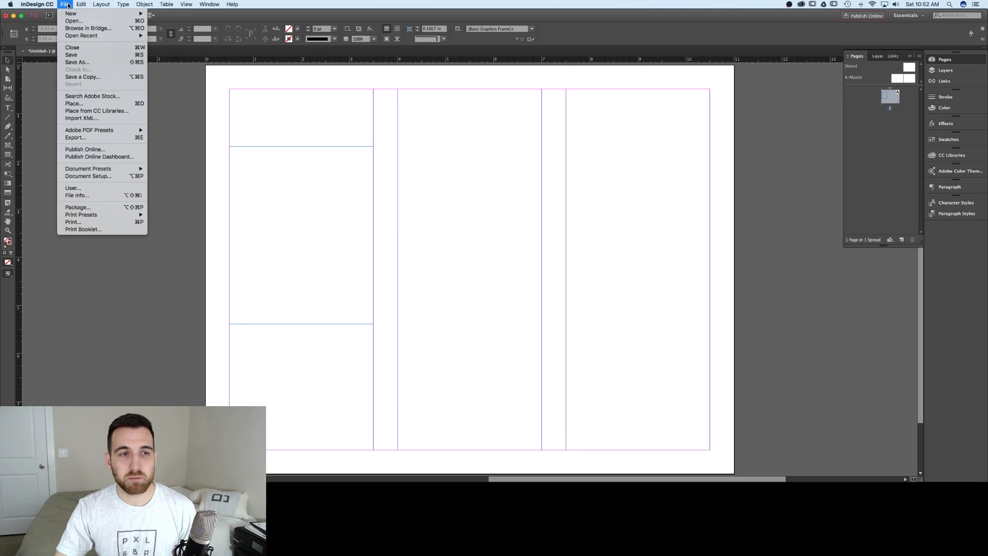
{"action": "left_click", "coordinate": [82, 105]}
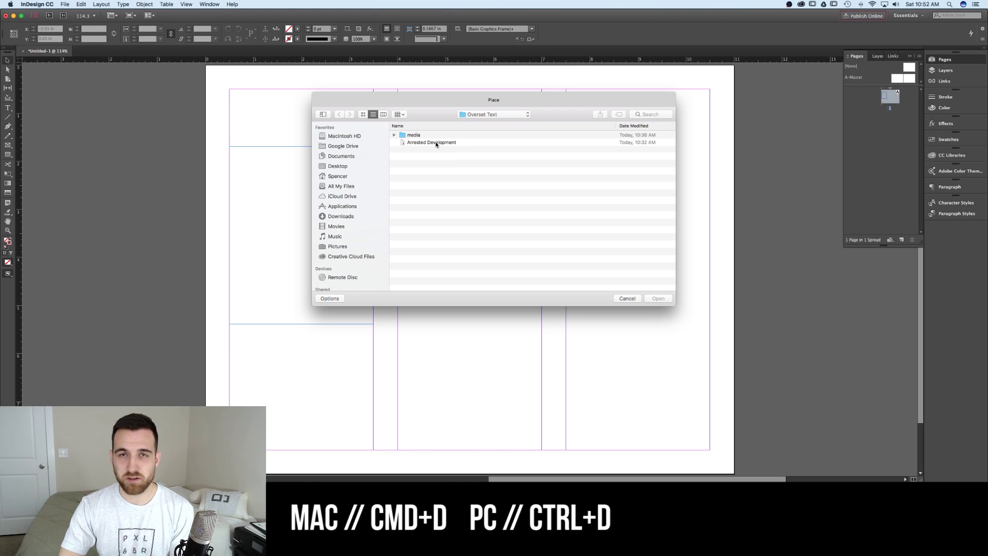
{"action": "left_click", "coordinate": [429, 143]}
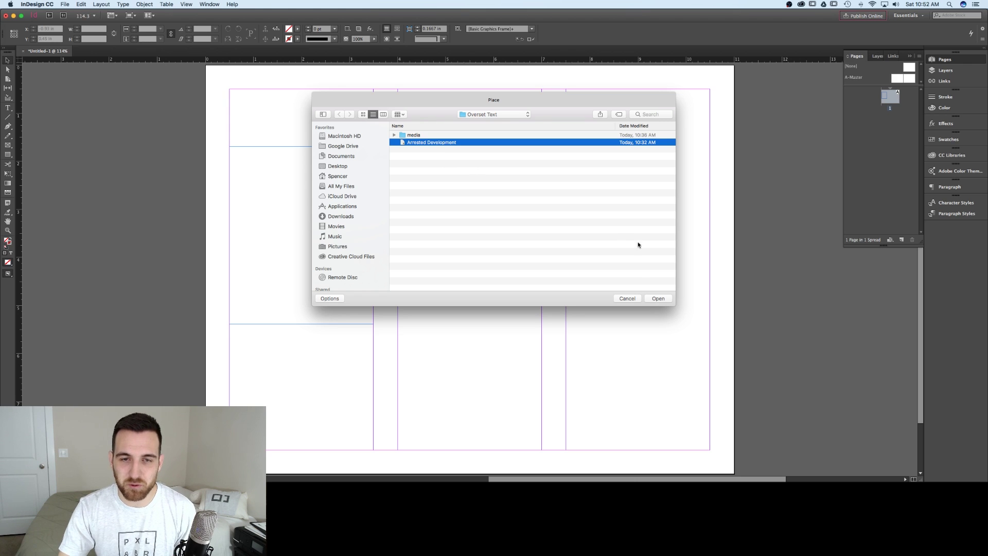
{"action": "left_click", "coordinate": [658, 299]}
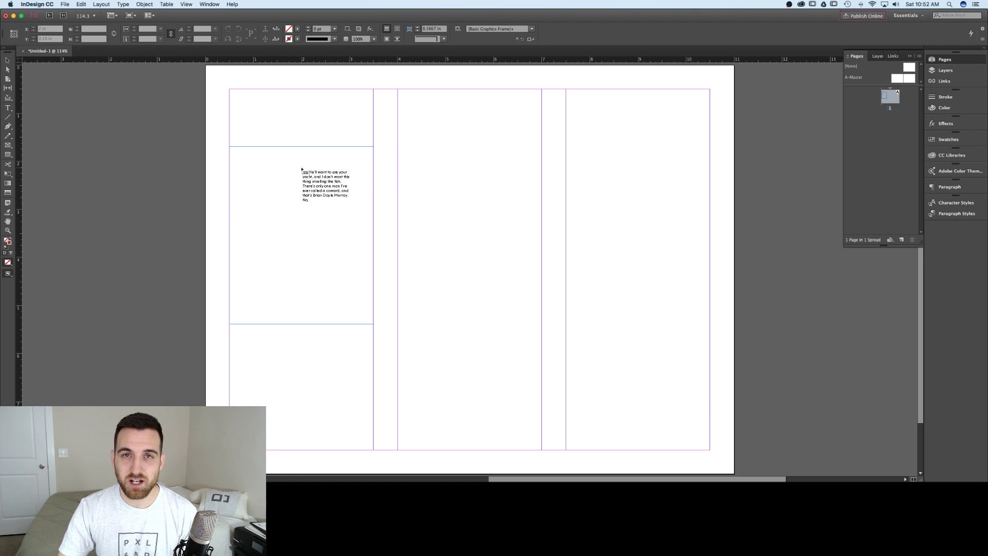
{"action": "left_click", "coordinate": [302, 169]}
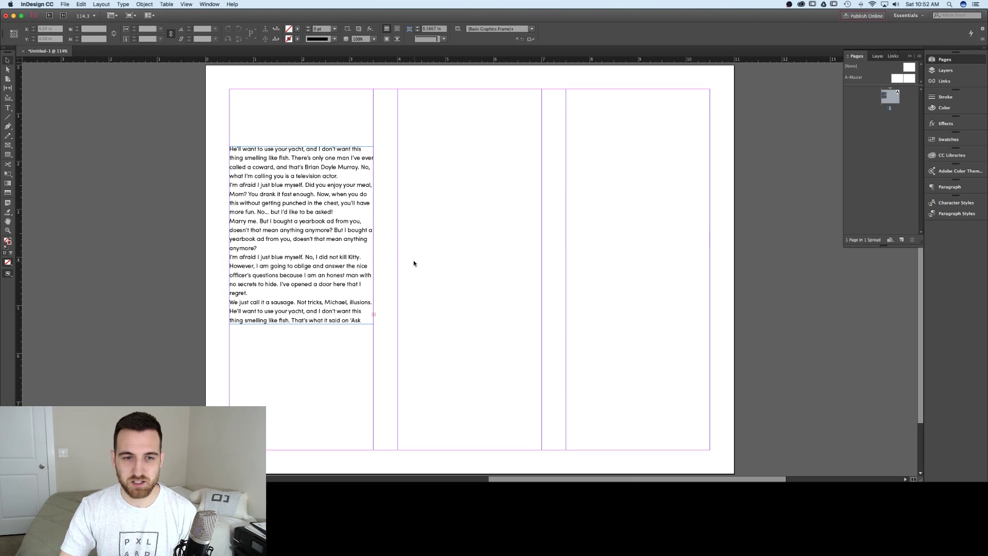
{"action": "double_click", "coordinate": [323, 221]}
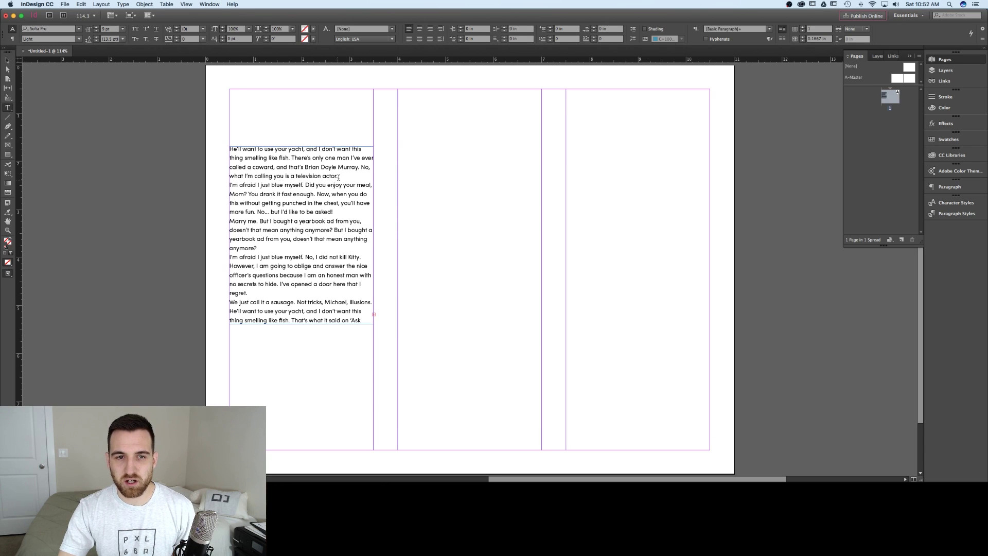
Set Space After to 0.125 in for the paragraphs in the left frame
{"action": "key", "text": "super+a"}
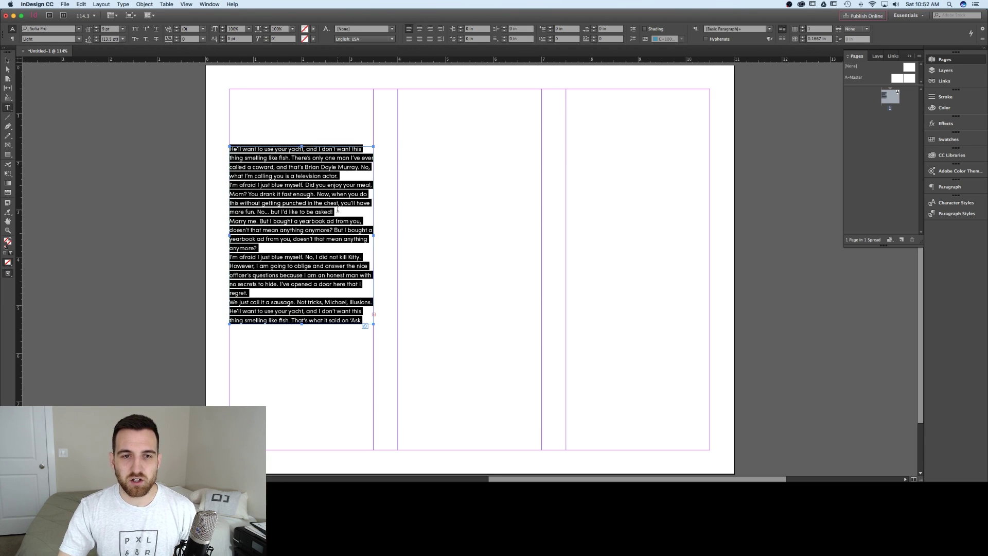
{"action": "left_click", "coordinate": [329, 194]}
{"action": "key", "text": "Escape"}
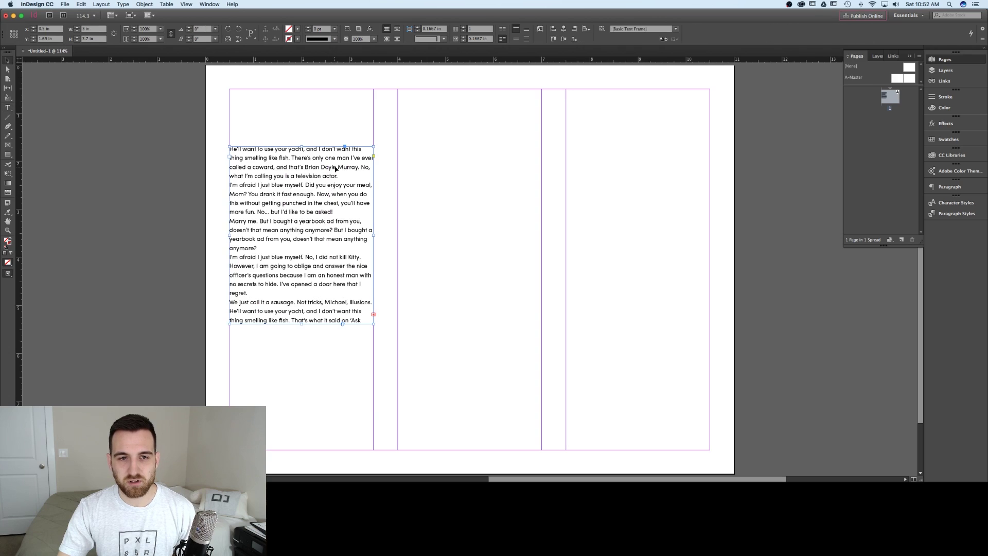
{"action": "double_click", "coordinate": [337, 167]}
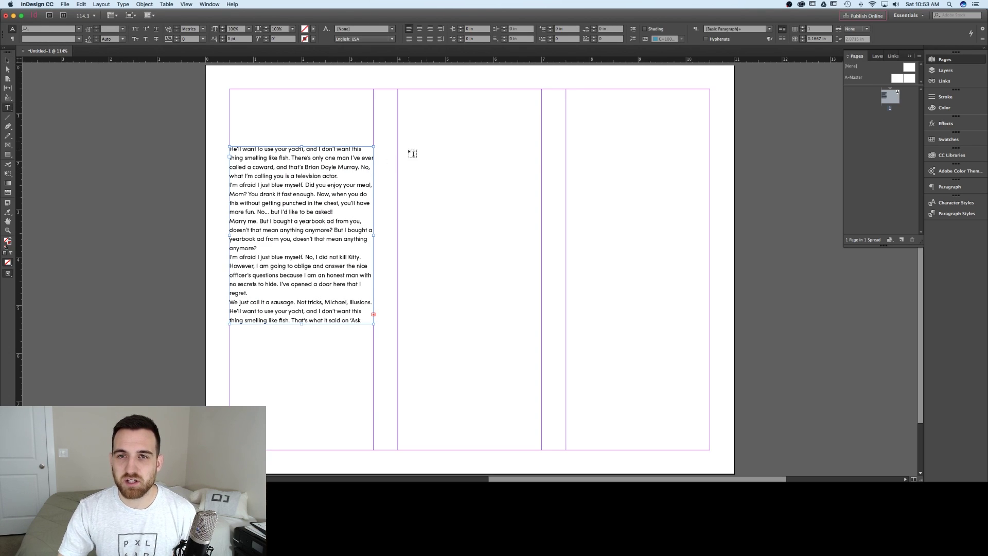
{"action": "left_click", "coordinate": [585, 31]}
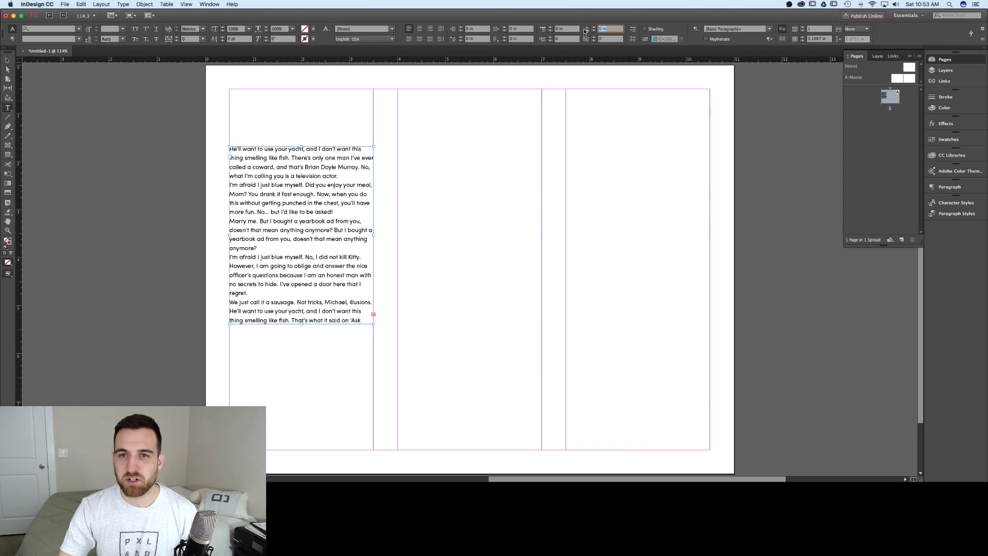
{"action": "key", "text": "BackSpace"}
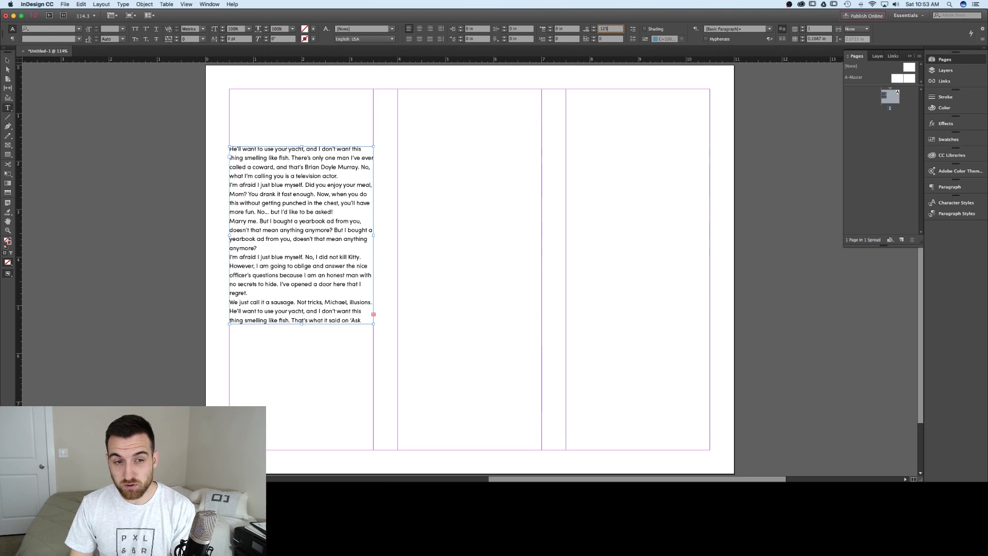
{"action": "key", "text": "Return"}
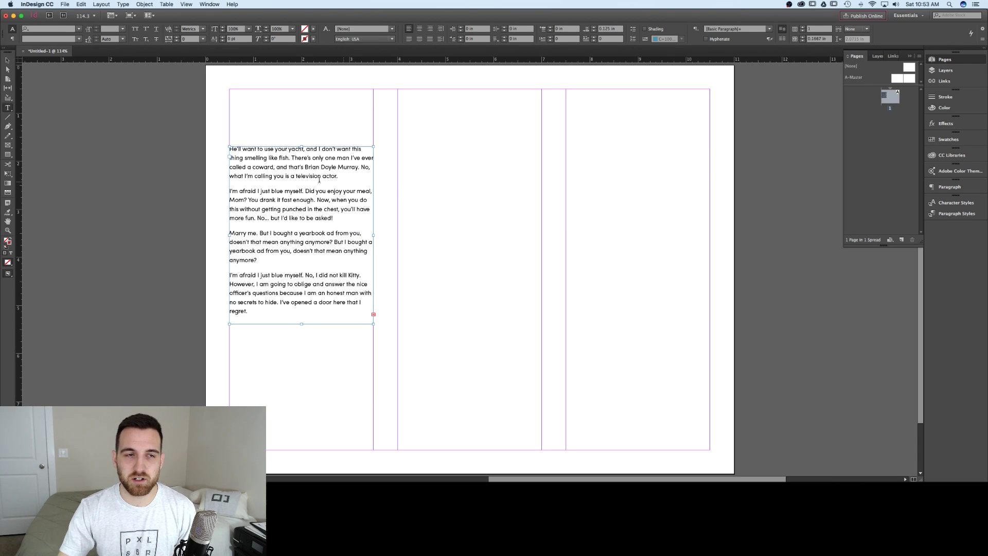
Deselect the frame and toggle preview mode on and back off to check the spacing
{"action": "key", "text": "Escape"}
{"action": "left_click", "coordinate": [401, 189]}
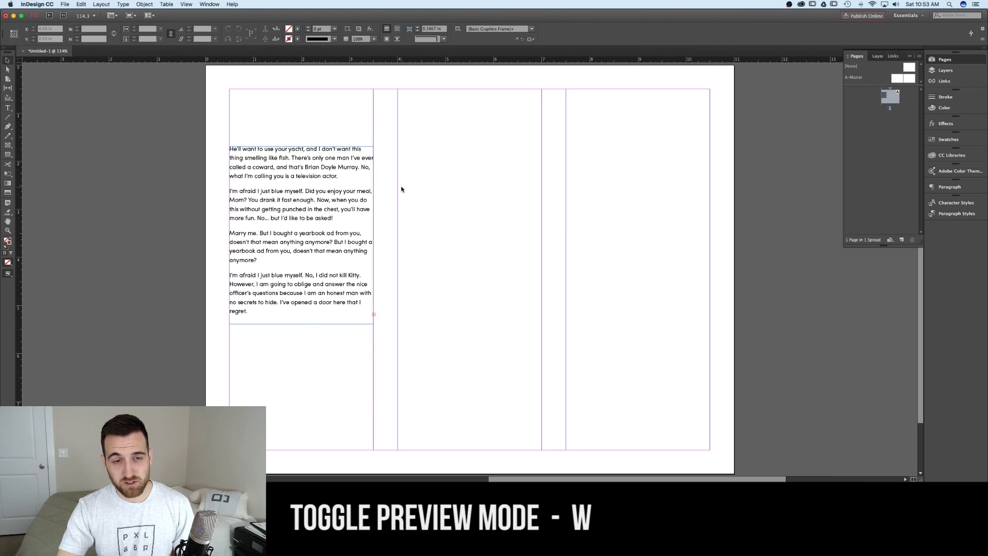
{"action": "key", "text": "w"}
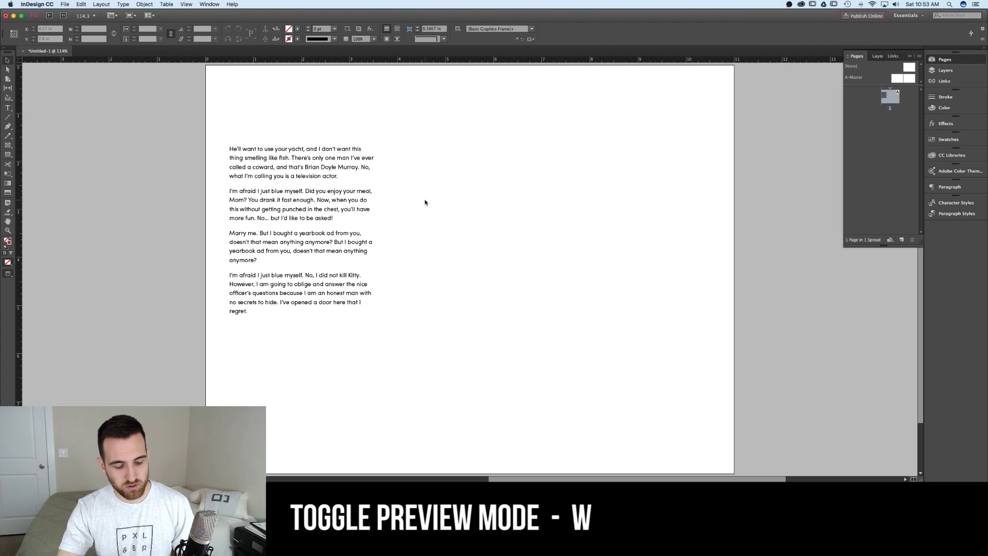
{"action": "key", "text": "w"}
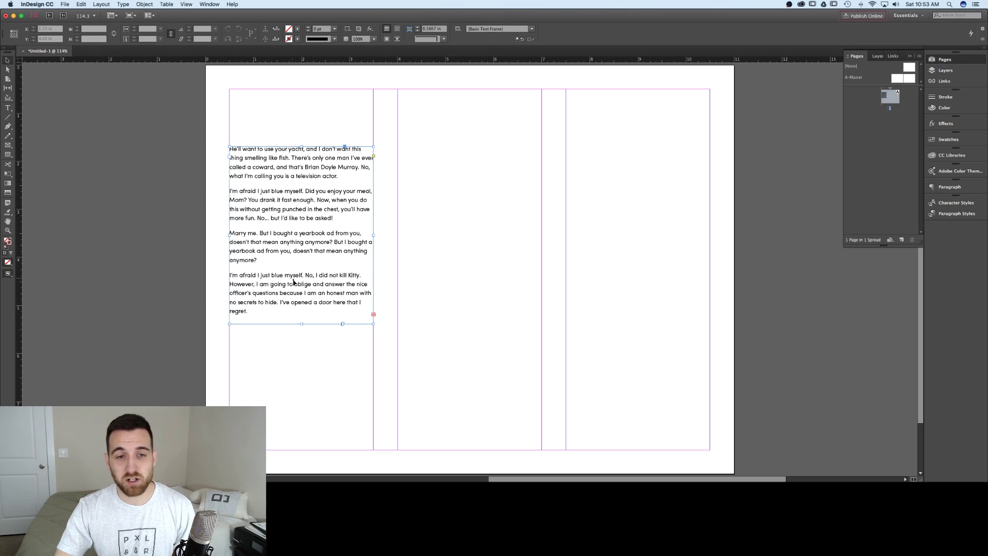
Drag the left frame's bottom edge up so only the first two paragraphs fit
{"action": "left_click", "coordinate": [299, 321]}
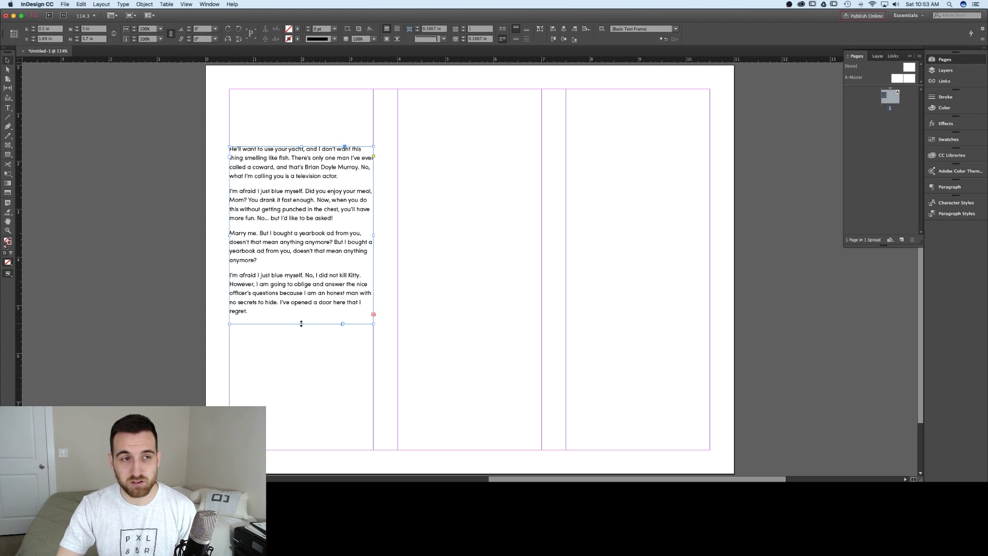
{"action": "left_click_drag", "start_coordinate": [301, 323], "coordinate": [311, 230]}
{"action": "left_click", "coordinate": [379, 193]}
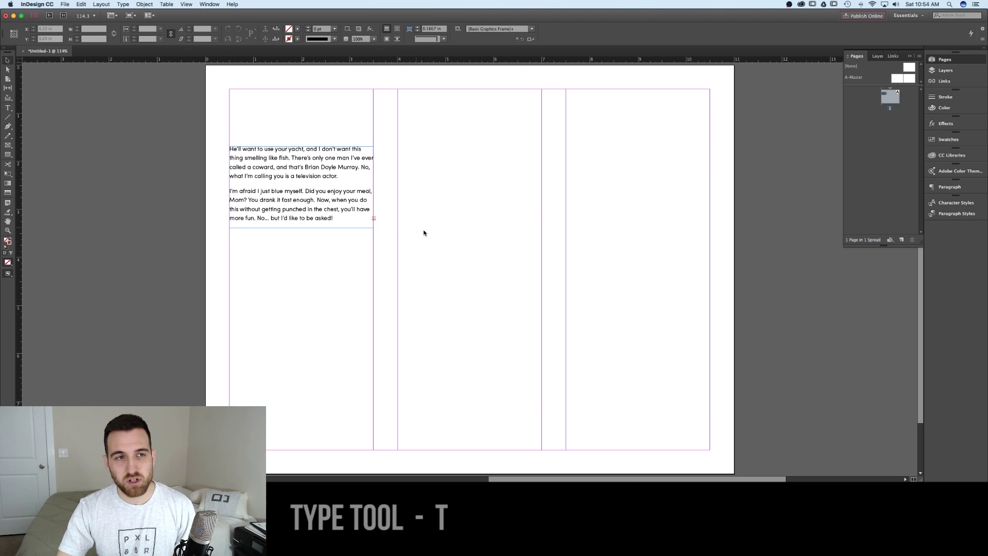
{"action": "key", "text": "t"}
Draw a frame in the lower middle column and thread the left frame's overset text into it
{"action": "left_click_drag", "start_coordinate": [402, 249], "coordinate": [542, 451]}
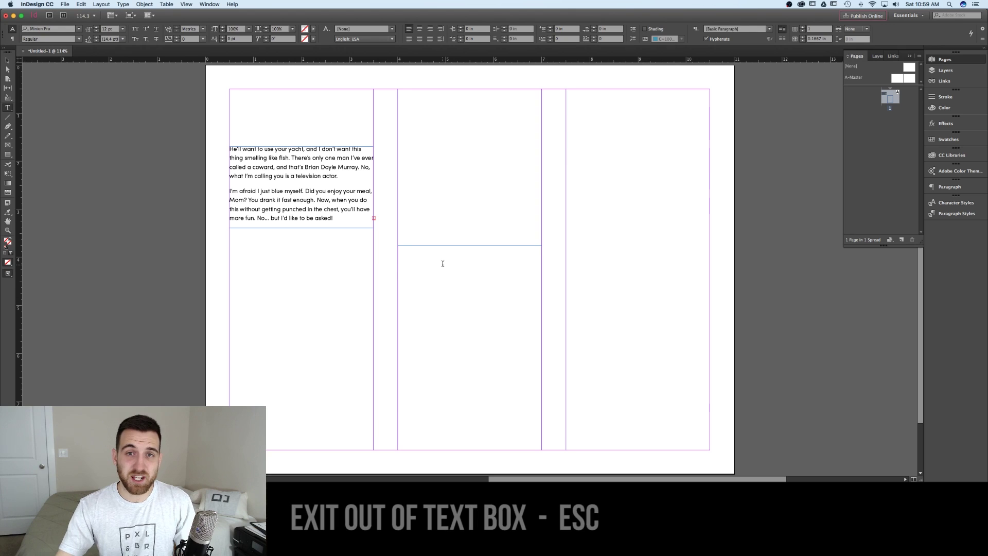
{"action": "key", "text": "Escape"}
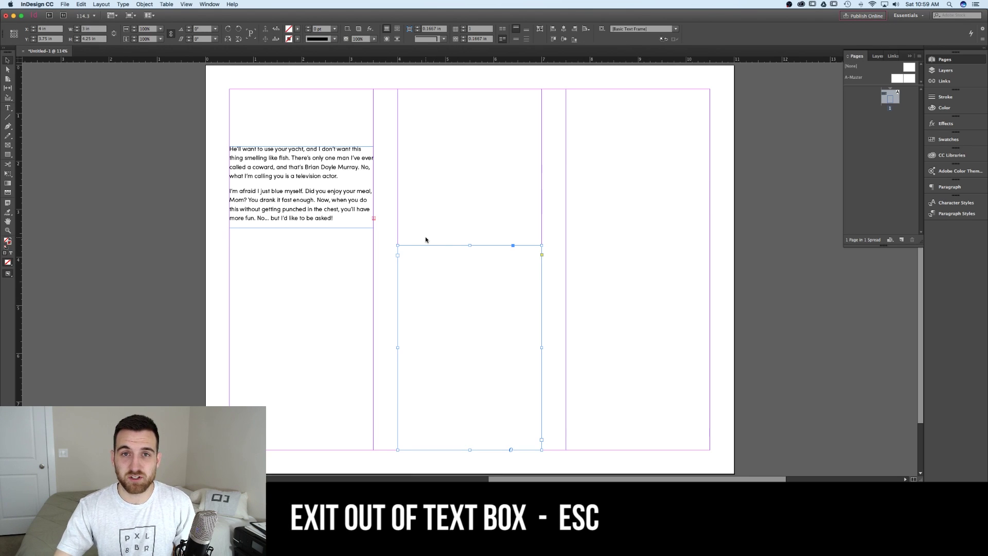
{"action": "left_click", "coordinate": [374, 219]}
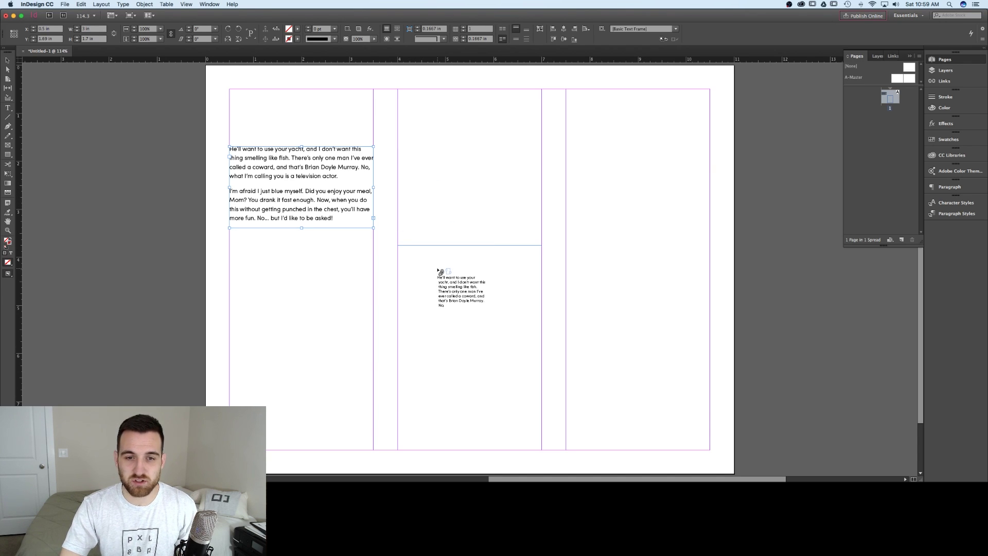
{"action": "left_click", "coordinate": [438, 269]}
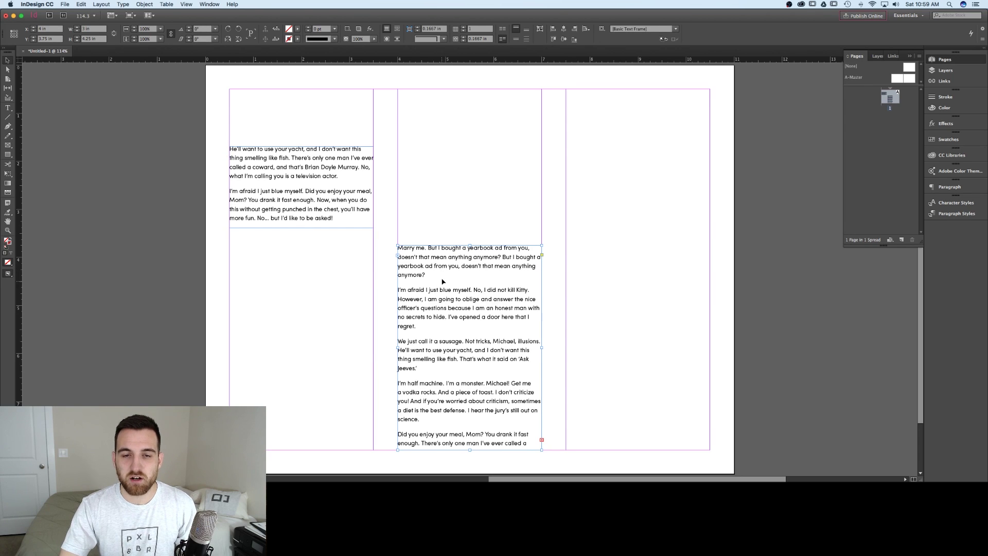
{"action": "key", "text": "t"}
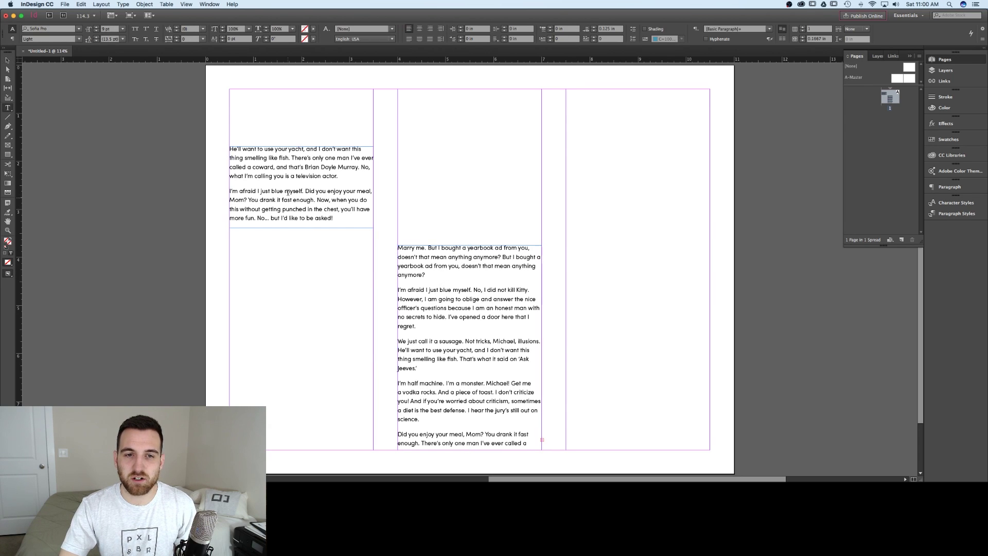
{"action": "left_click_drag", "start_coordinate": [274, 157], "coordinate": [353, 216]}
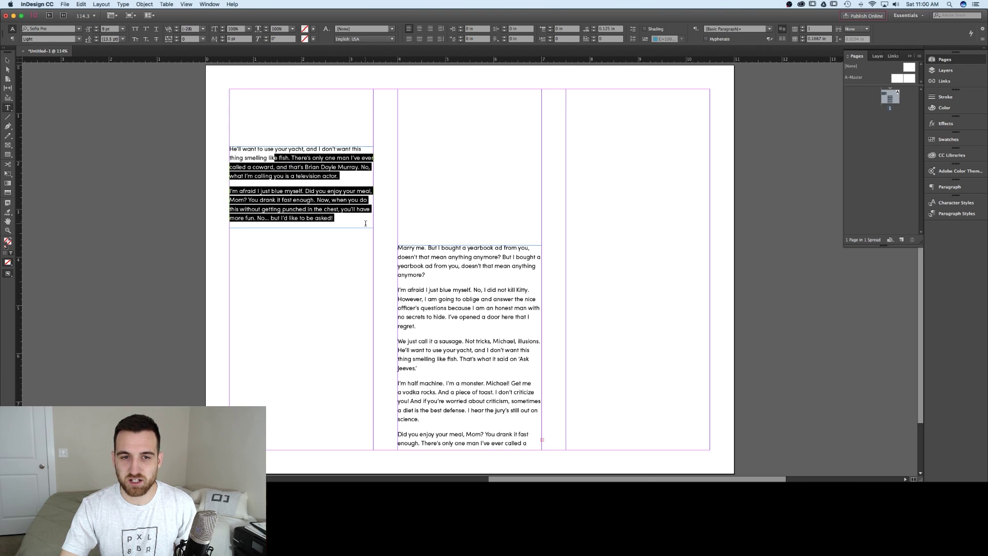
{"action": "left_click_drag", "start_coordinate": [380, 263], "coordinate": [463, 350]}
{"action": "left_click", "coordinate": [343, 215]}
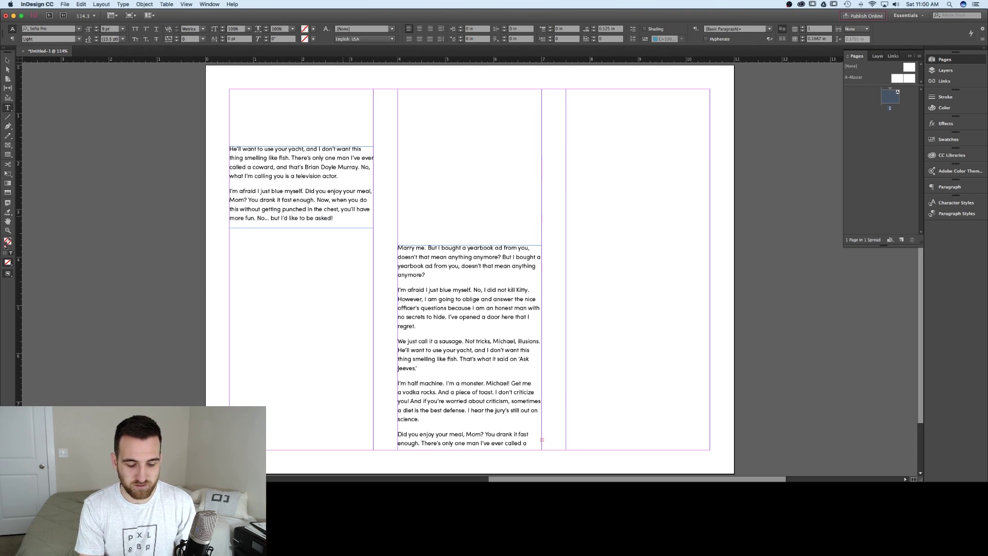
{"action": "type", "text": "Add a paragraph"}
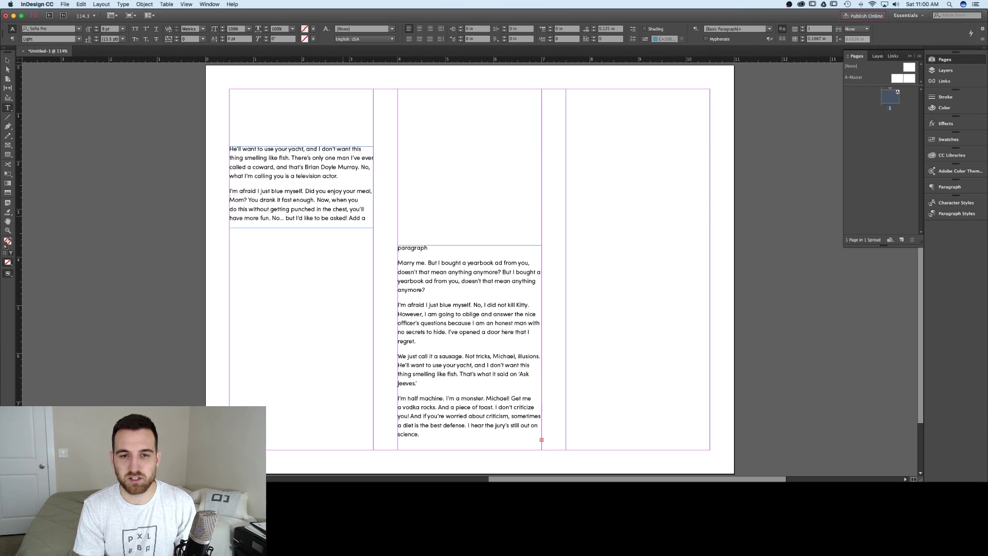
{"action": "key", "text": "BackSpace"}
{"action": "key", "text": "BackSpace"}
{"action": "key", "text": "BackSpace"}
{"action": "key", "text": "BackSpace"}
{"action": "key", "text": "BackSpace"}
{"action": "key", "text": "BackSpace"}
{"action": "key", "text": "BackSpace"}
{"action": "key", "text": "BackSpace"}
{"action": "key", "text": "BackSpace"}
{"action": "key", "text": "BackSpace"}
{"action": "key", "text": "BackSpace"}
{"action": "key", "text": "BackSpace"}
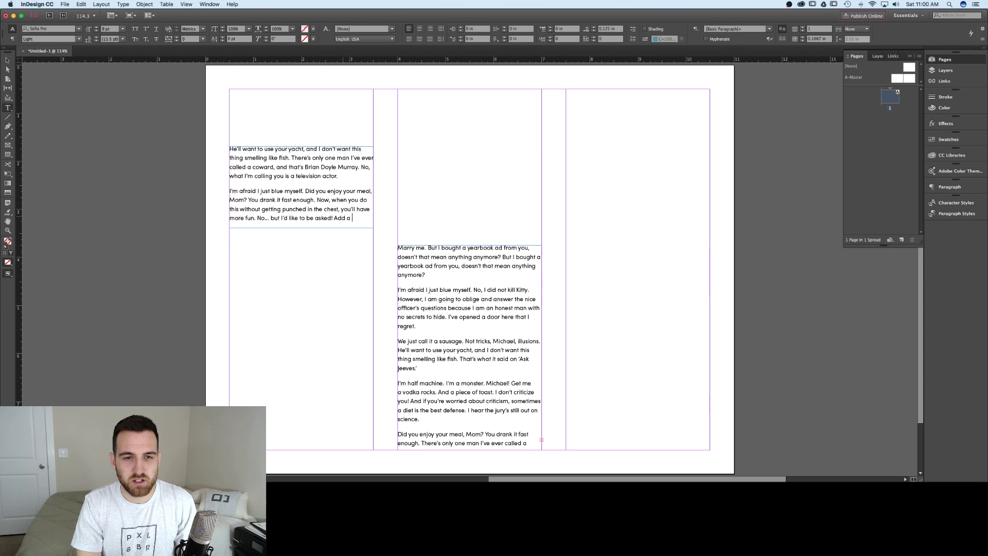
{"action": "key", "text": "Escape"}
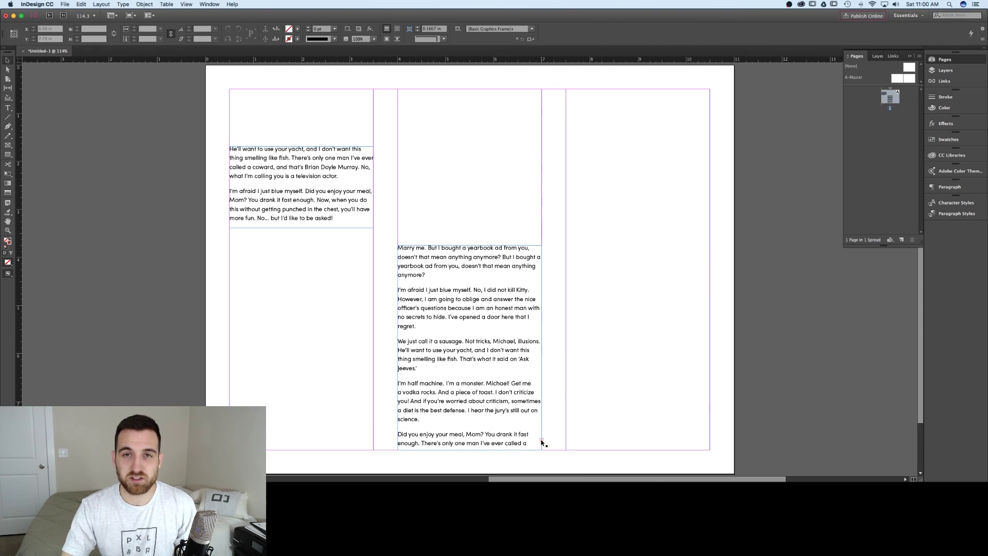
Flow the middle frame's overset text into the right column, then select across all three frames to verify threading
{"action": "left_click", "coordinate": [542, 441]}
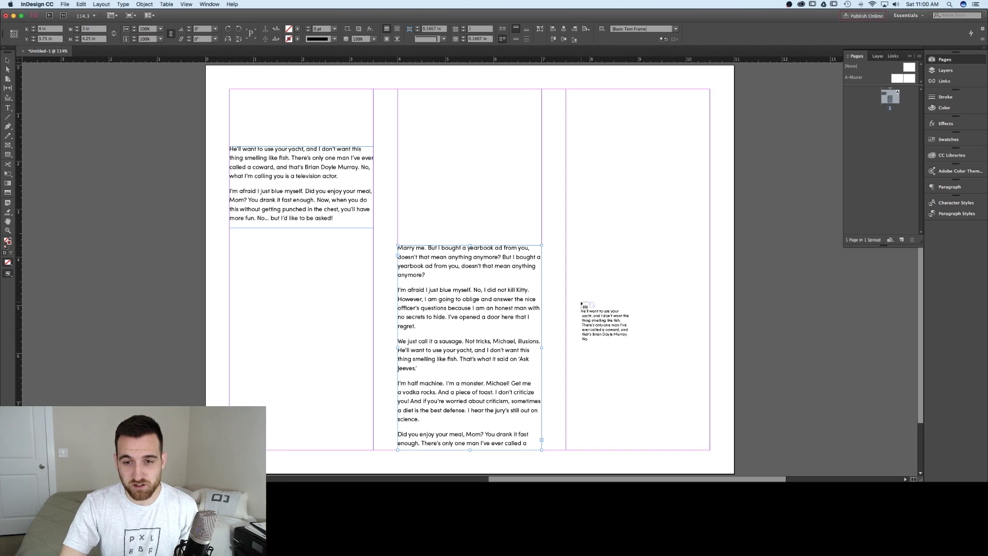
{"action": "left_click", "coordinate": [581, 305]}
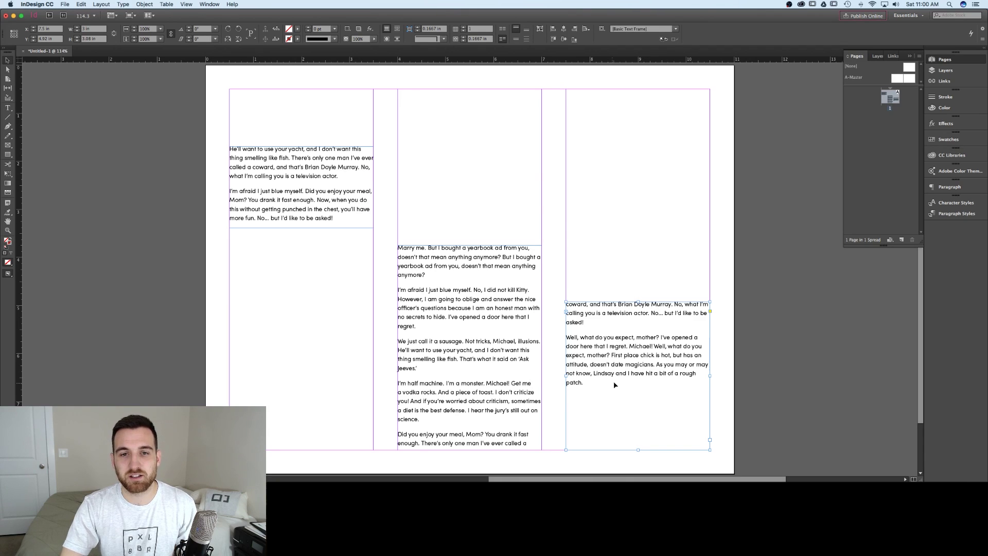
{"action": "key", "text": "t"}
{"action": "left_click_drag", "start_coordinate": [265, 167], "coordinate": [673, 387]}
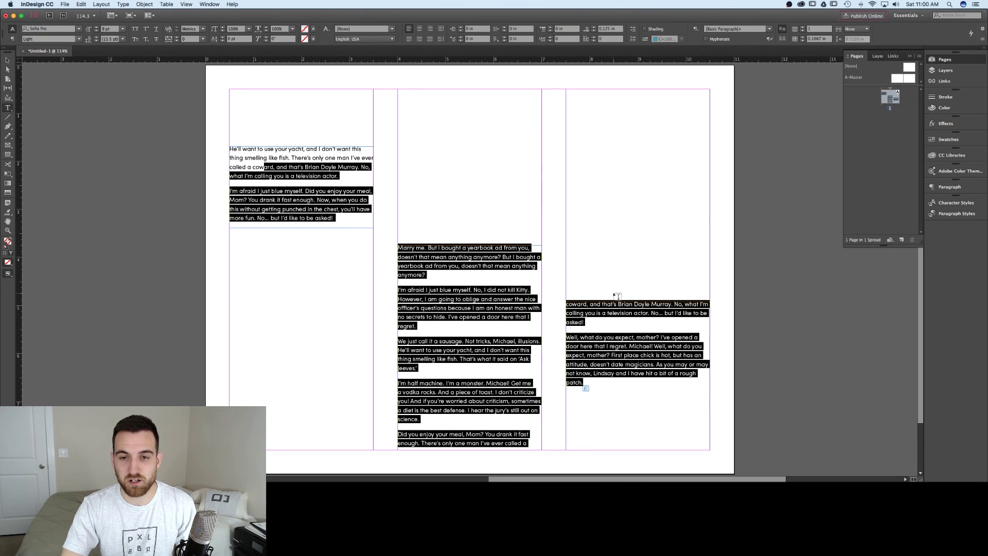
{"action": "key", "text": "Escape"}
{"action": "left_click", "coordinate": [602, 285]}
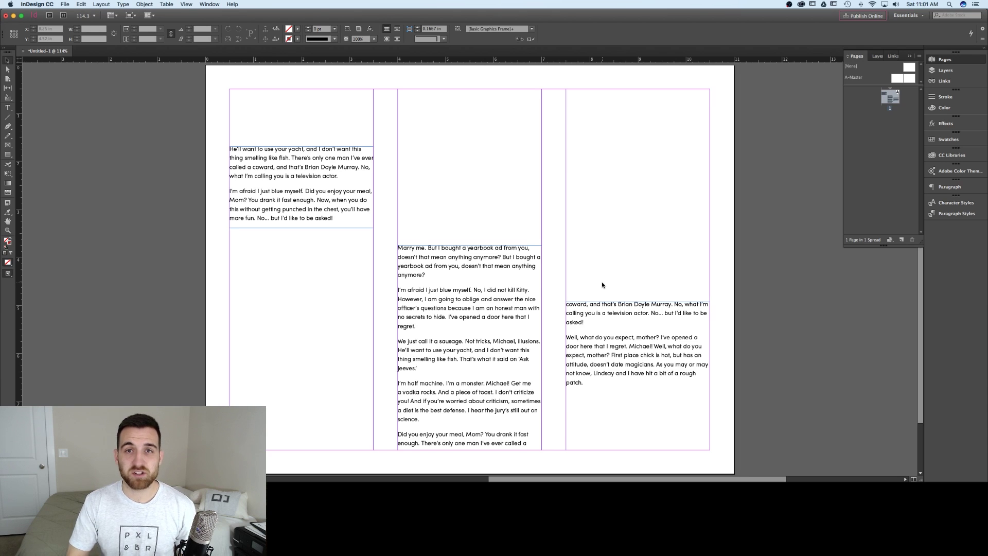